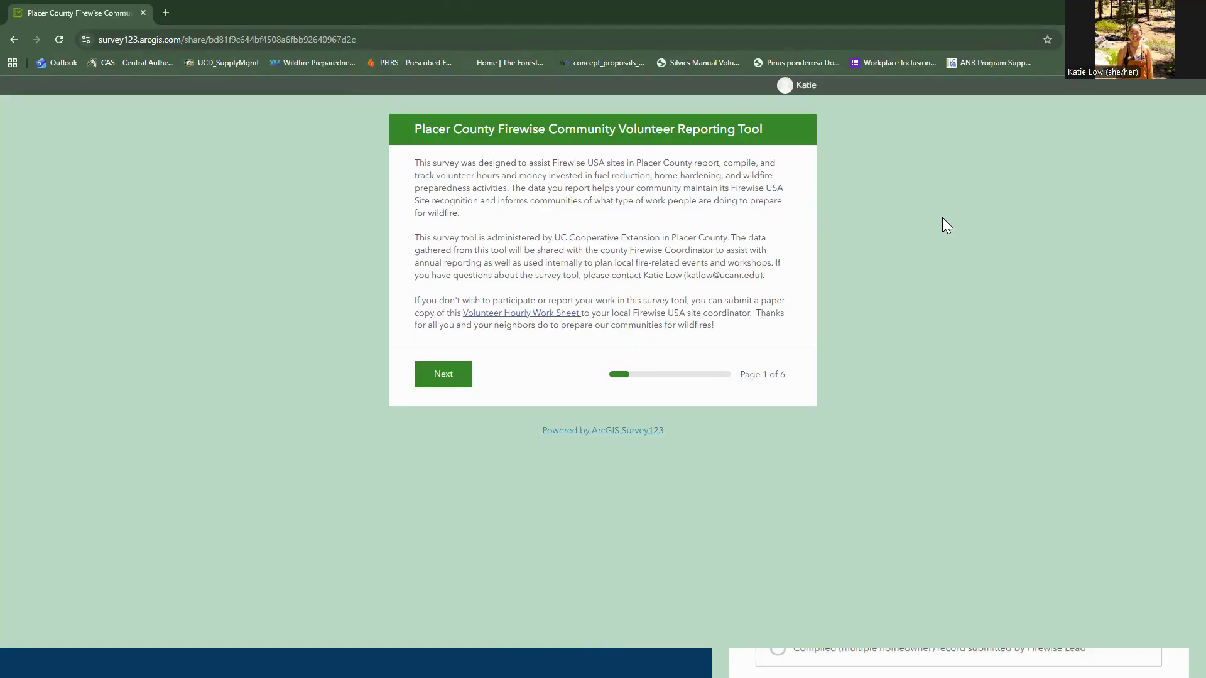
Advance from the Firewise survey introduction to page 2, Contact Information
left_click(450, 384)
Enter the contact's name and choose Agate Bay as the Firewise USA site
left_click(445, 252)
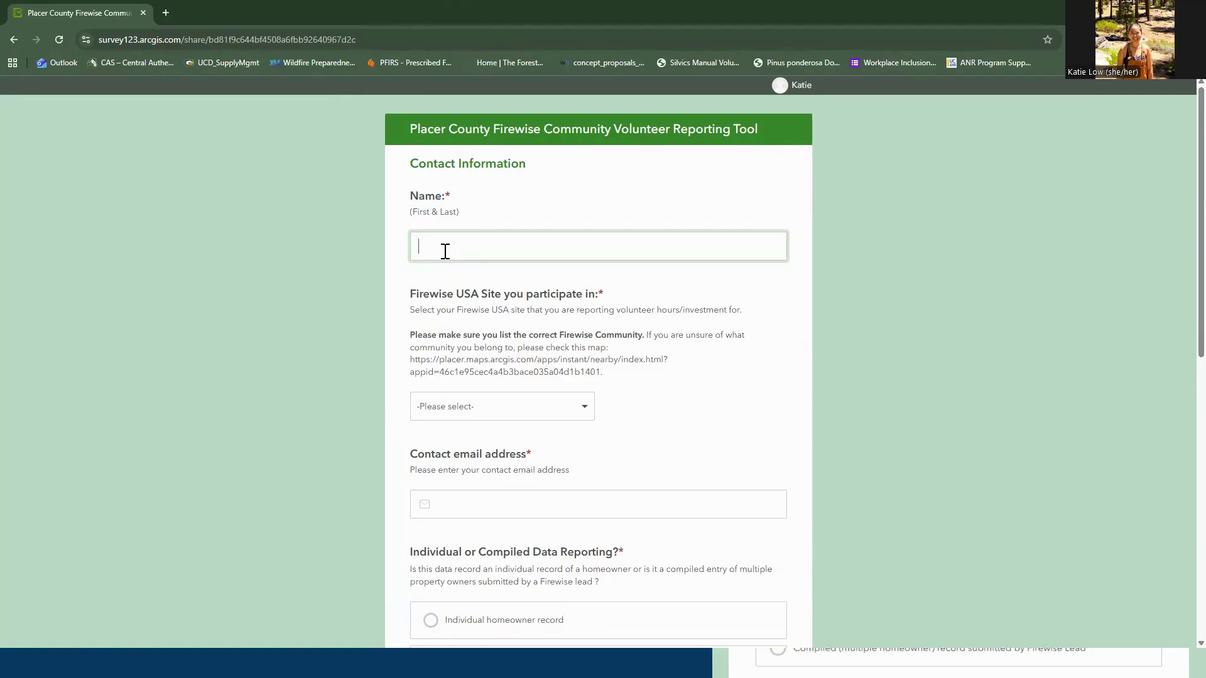
left_click(473, 406)
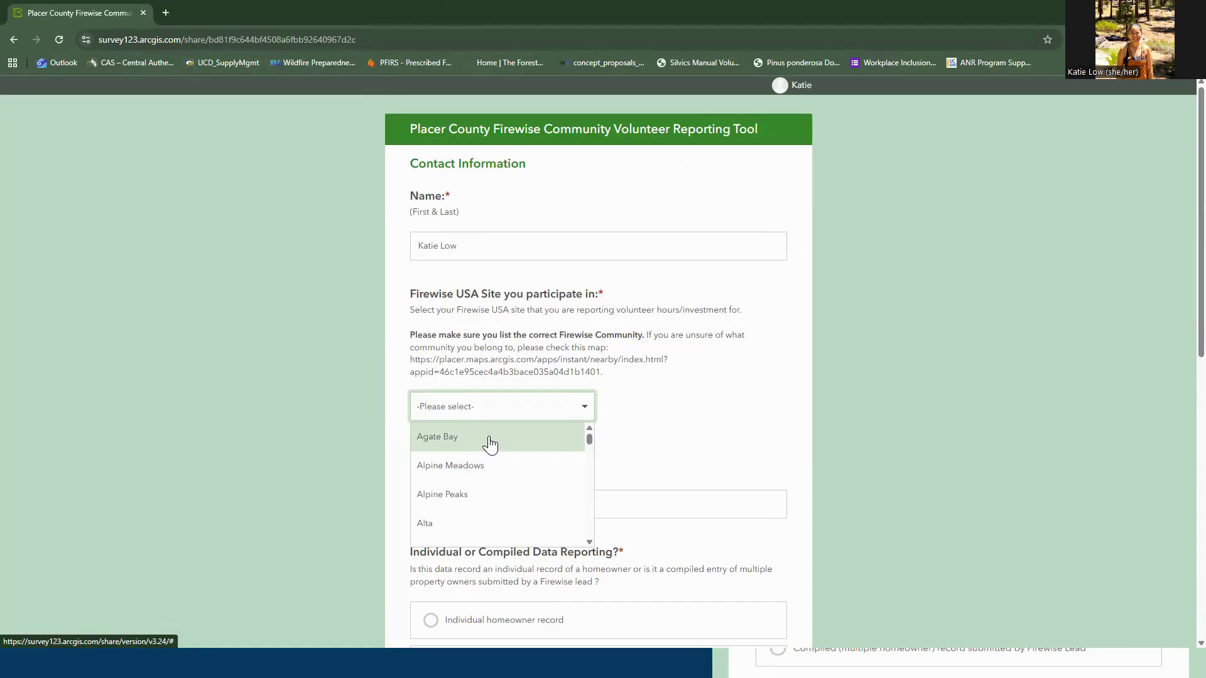
left_click(491, 445)
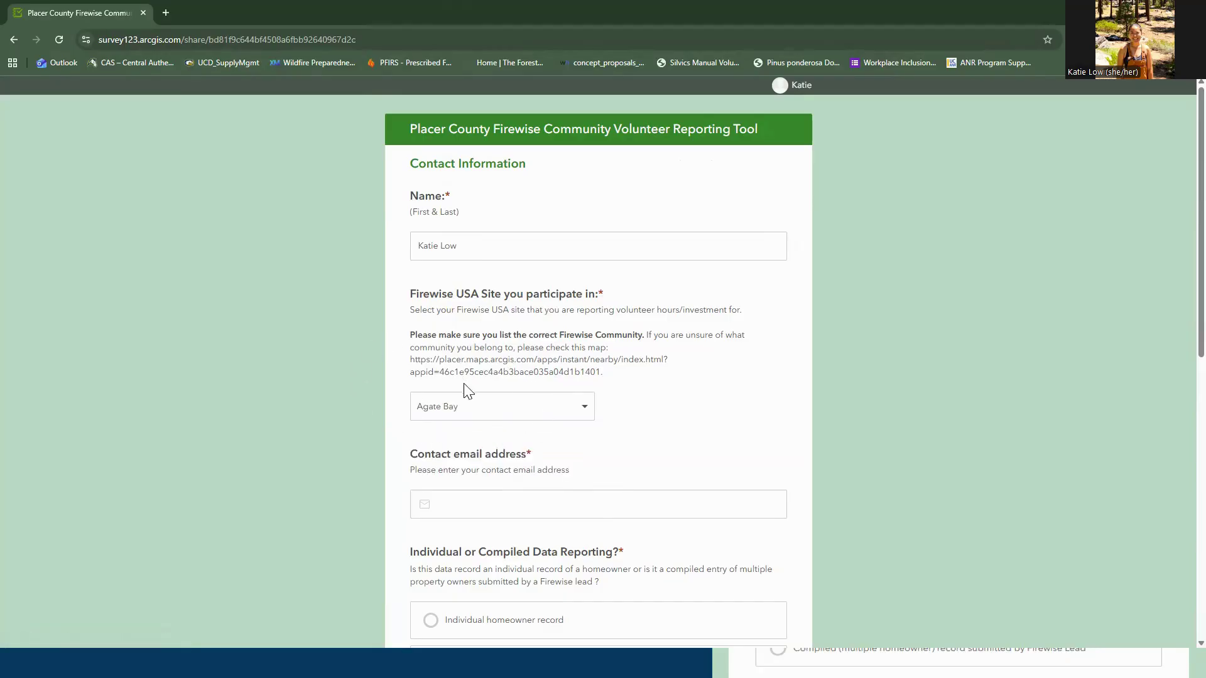
Fill in the contact's e-mail address and mark the report as an Individual homeowner record
scroll(474, 454, "down", 1)
left_click(478, 443)
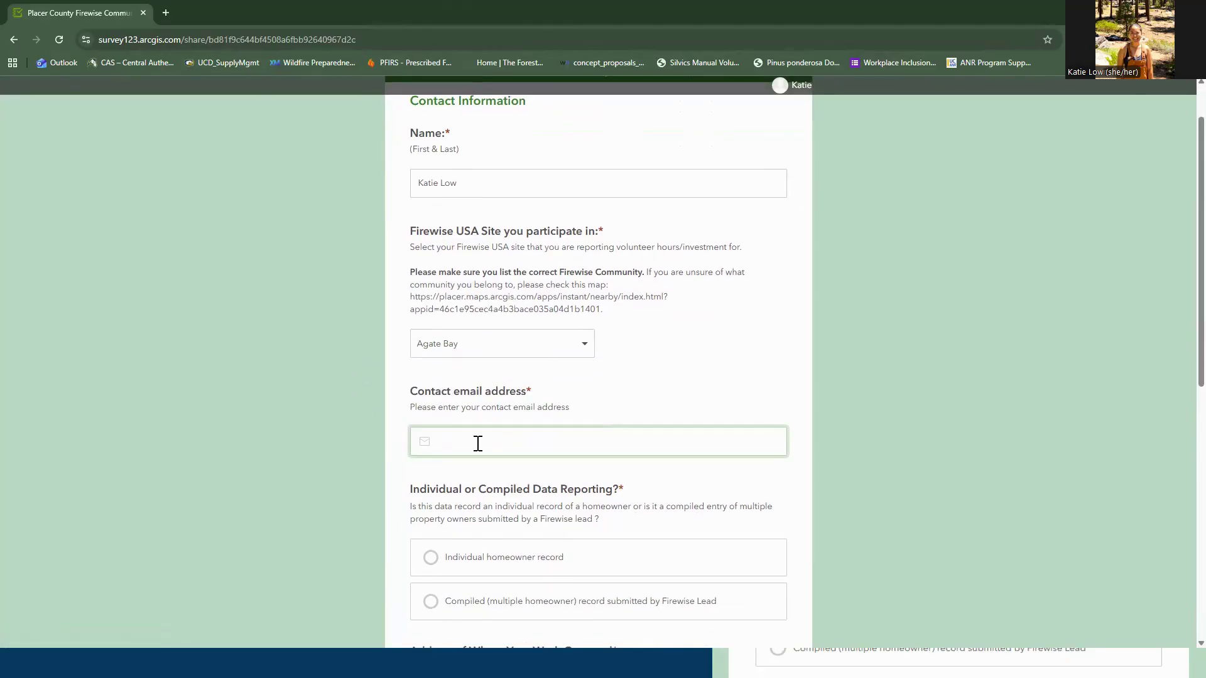
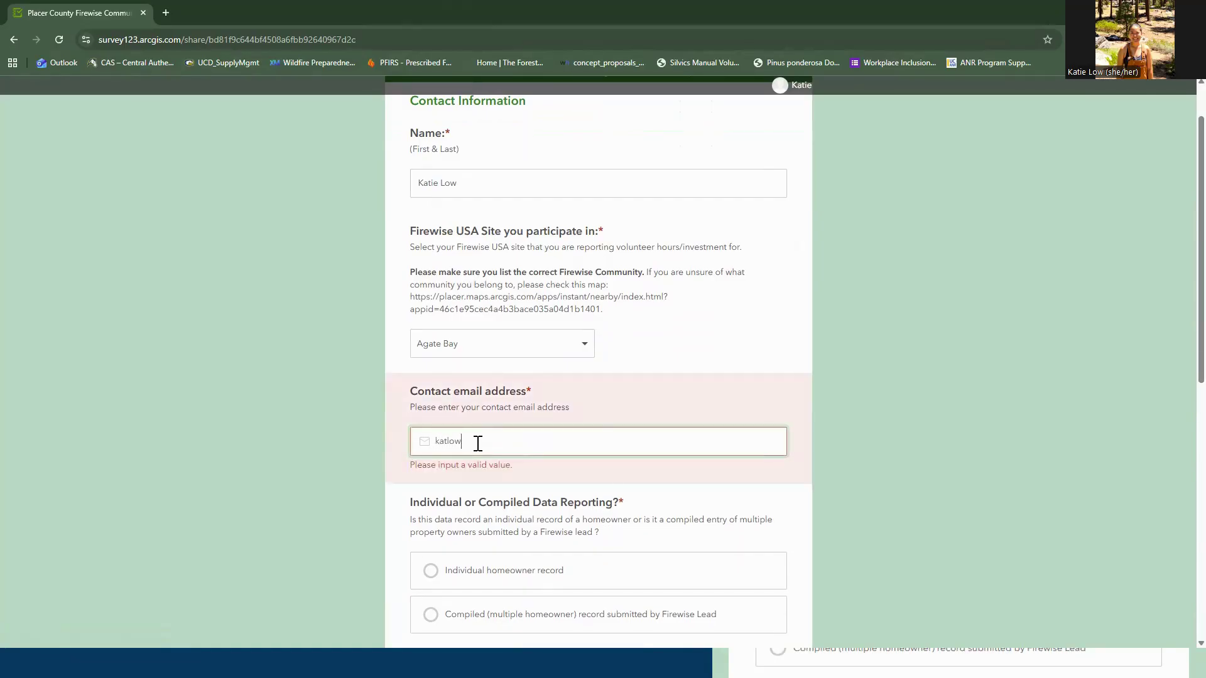
scroll(540, 395, "down", 1)
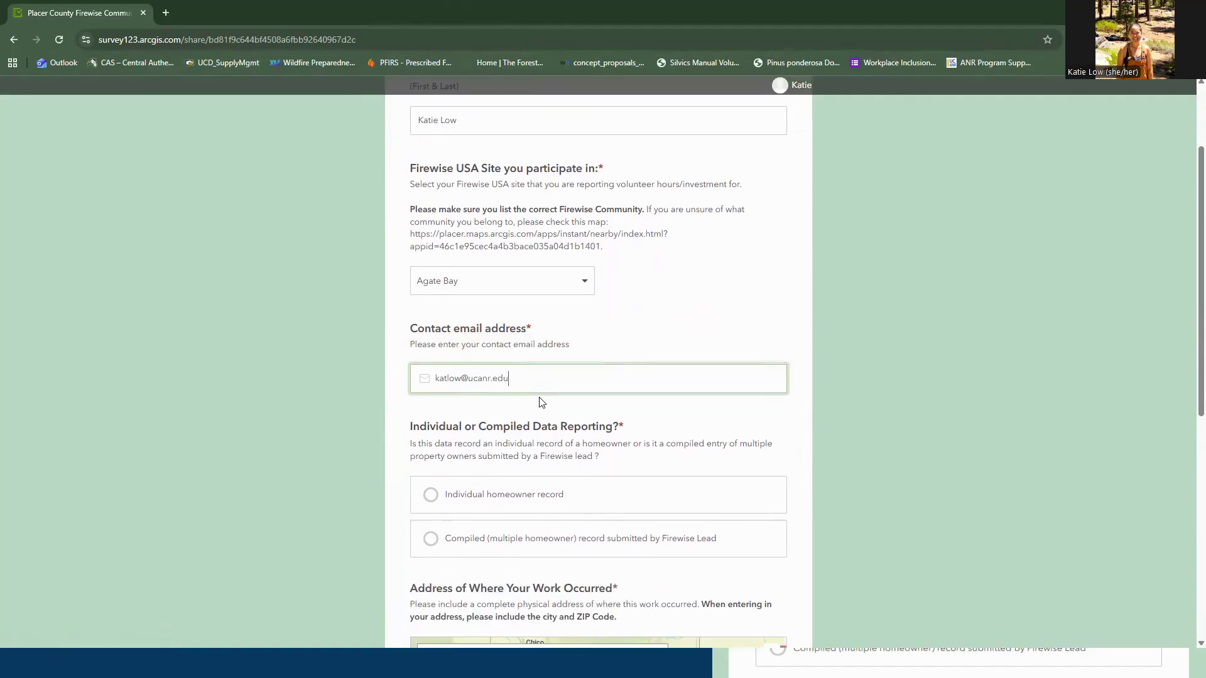
scroll(541, 402, "down", 2)
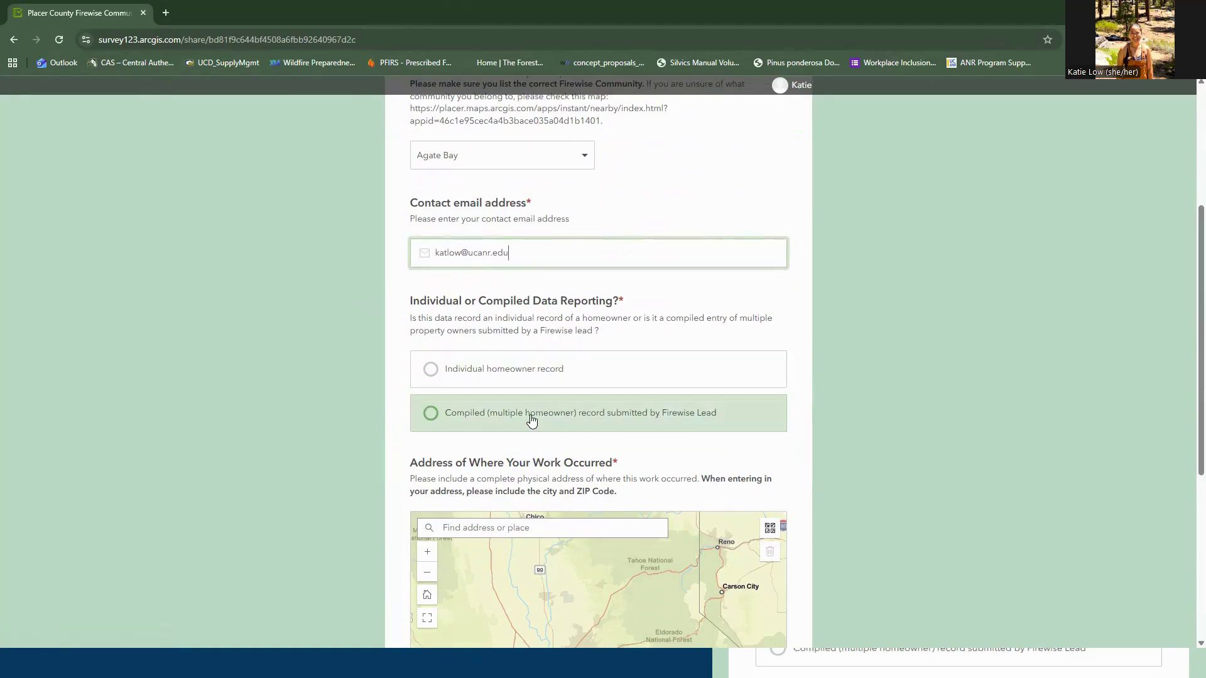
left_click(511, 379)
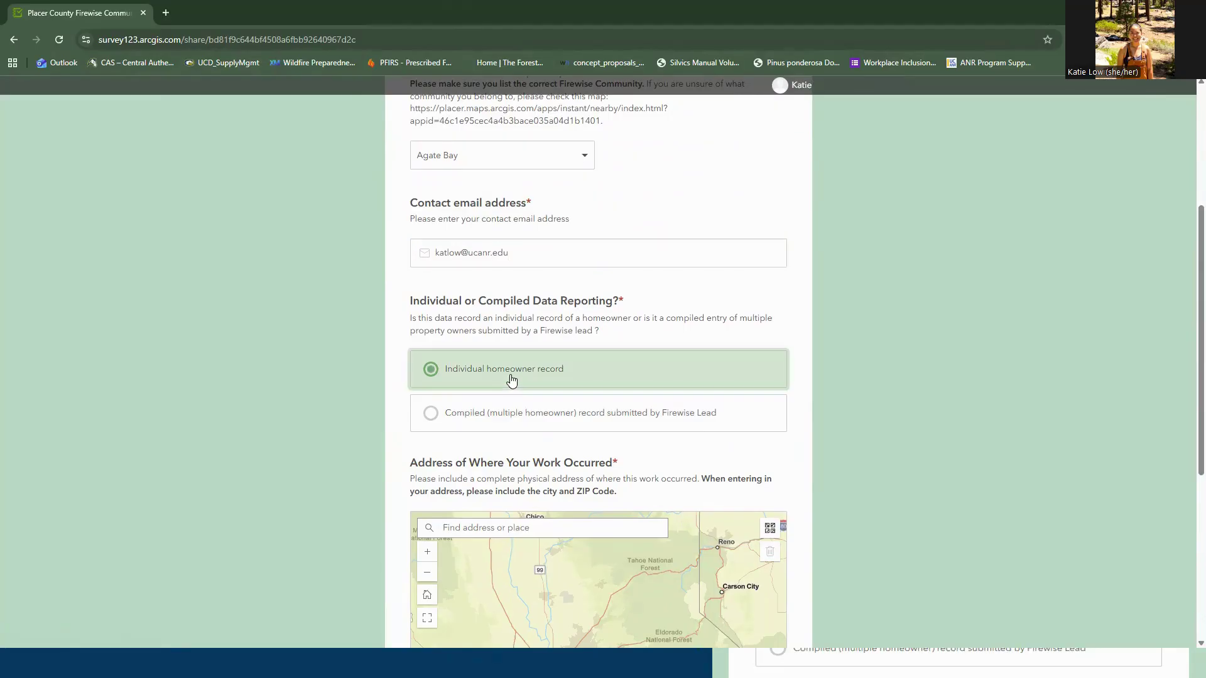
scroll(512, 380, "down", 3)
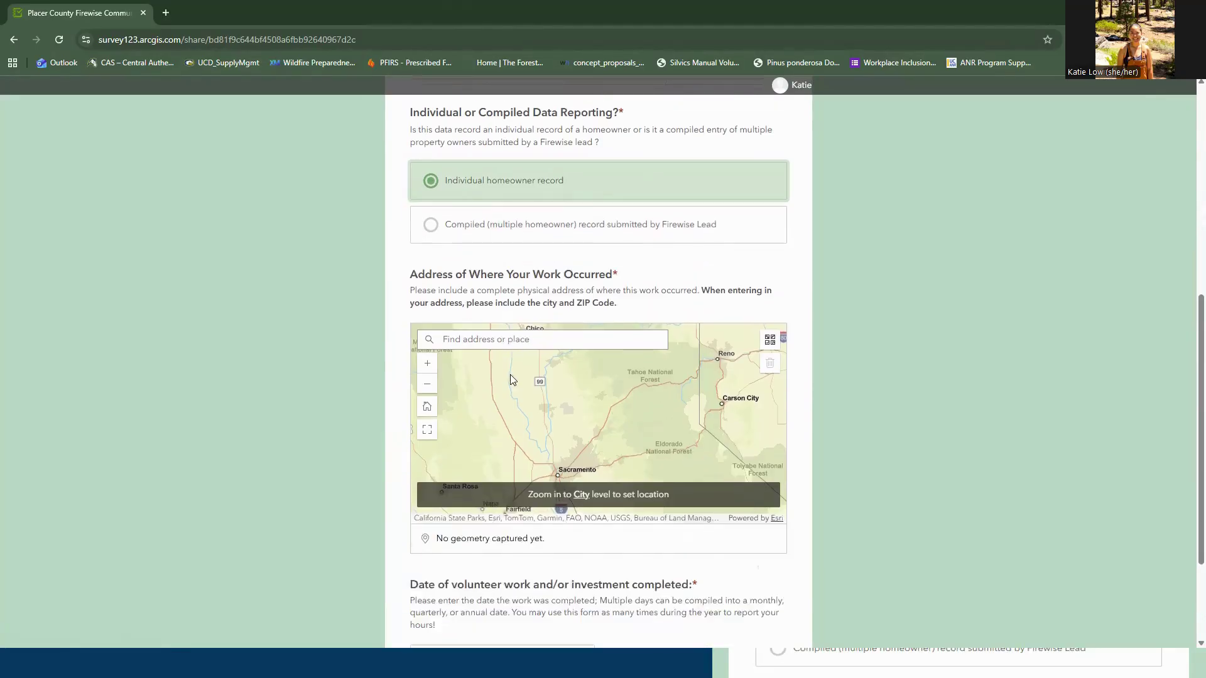
left_click(509, 340)
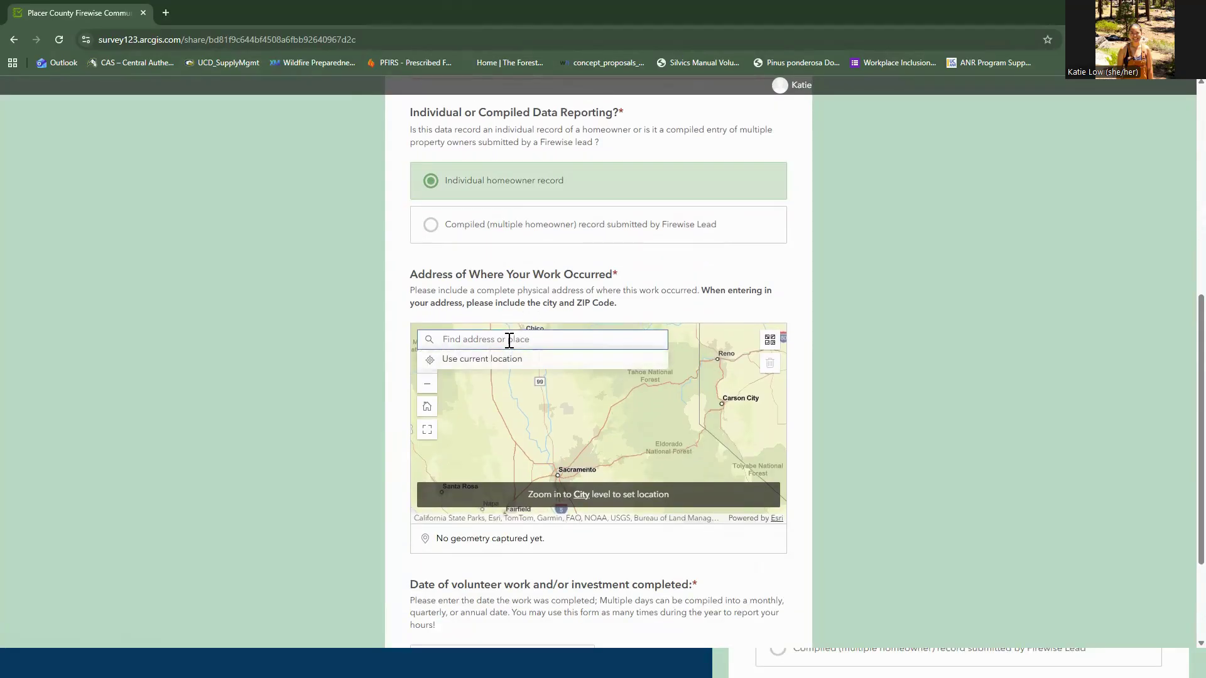
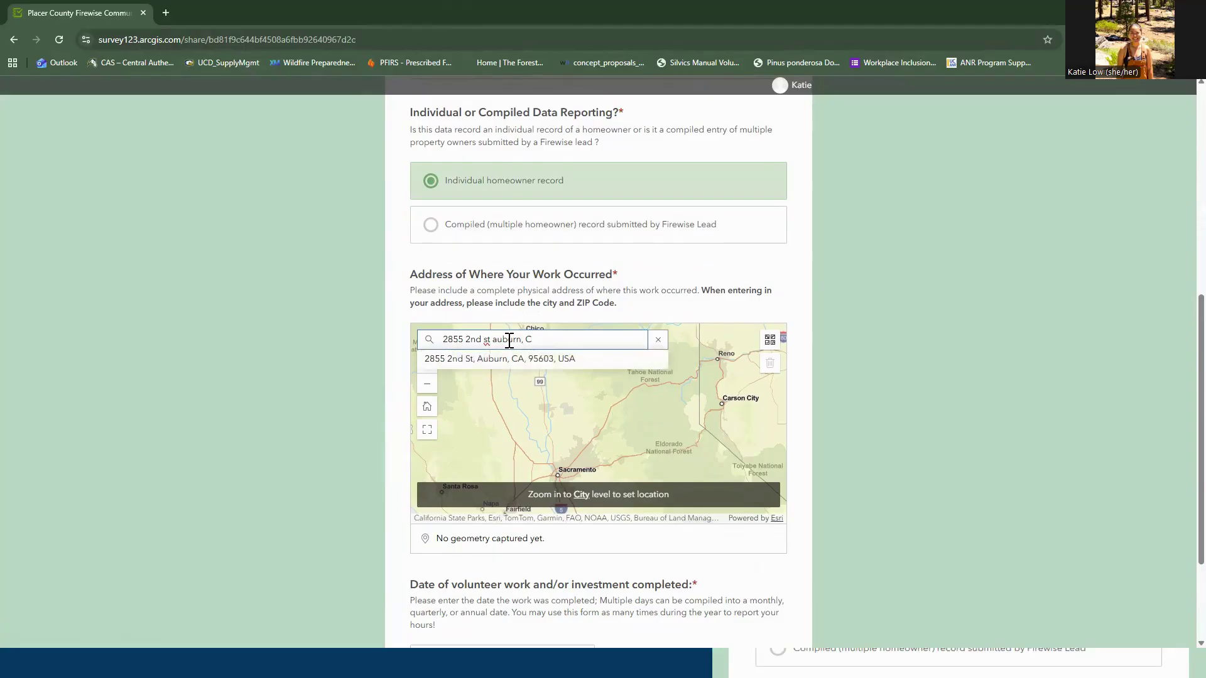
left_click(513, 361)
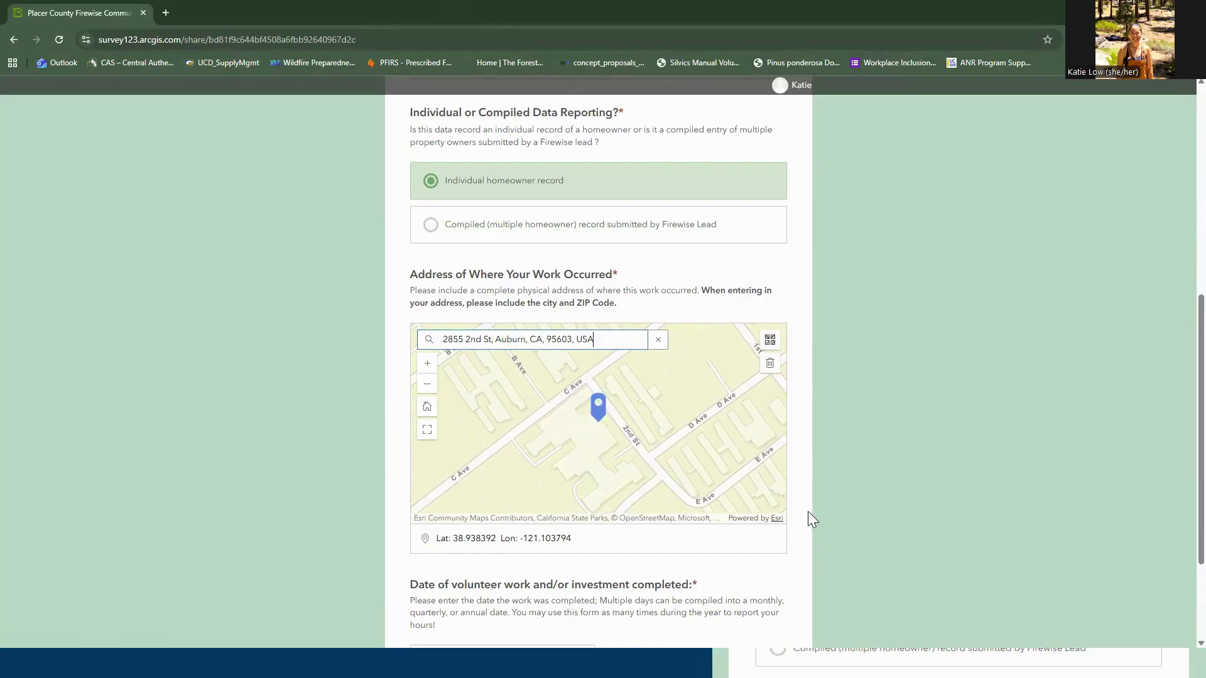
Set the work date to March 2, 2026 and go on to the Hours Worked page
scroll(810, 515, "down", 2)
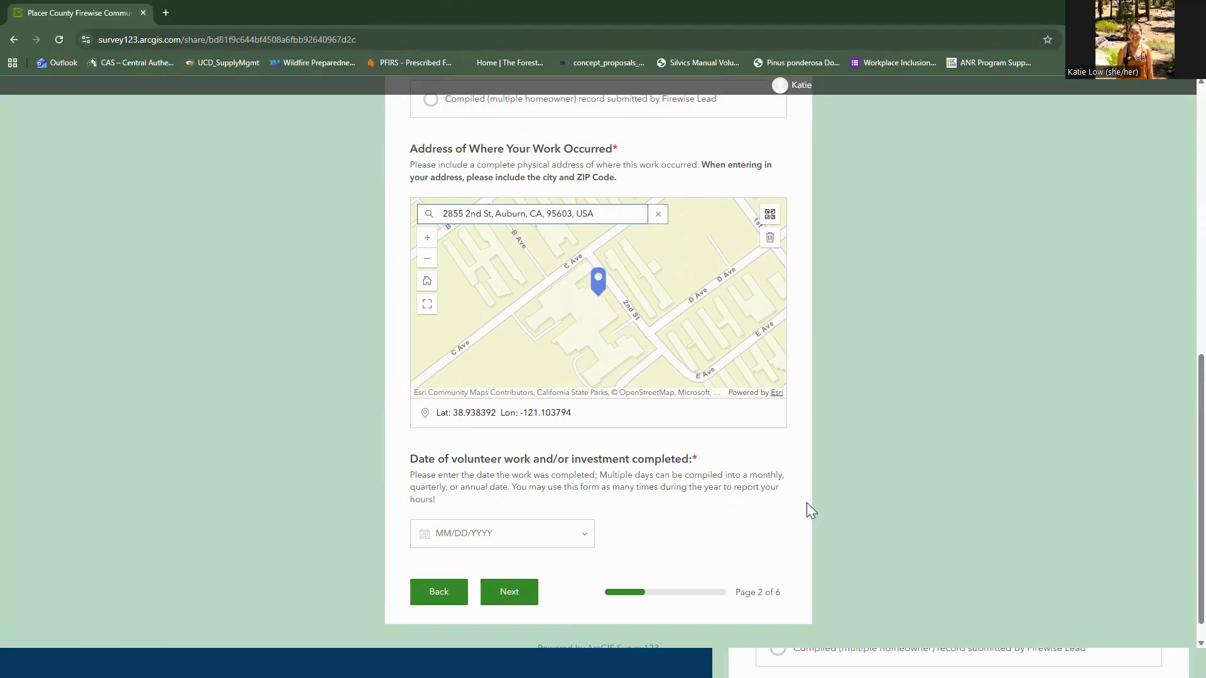
left_click(576, 540)
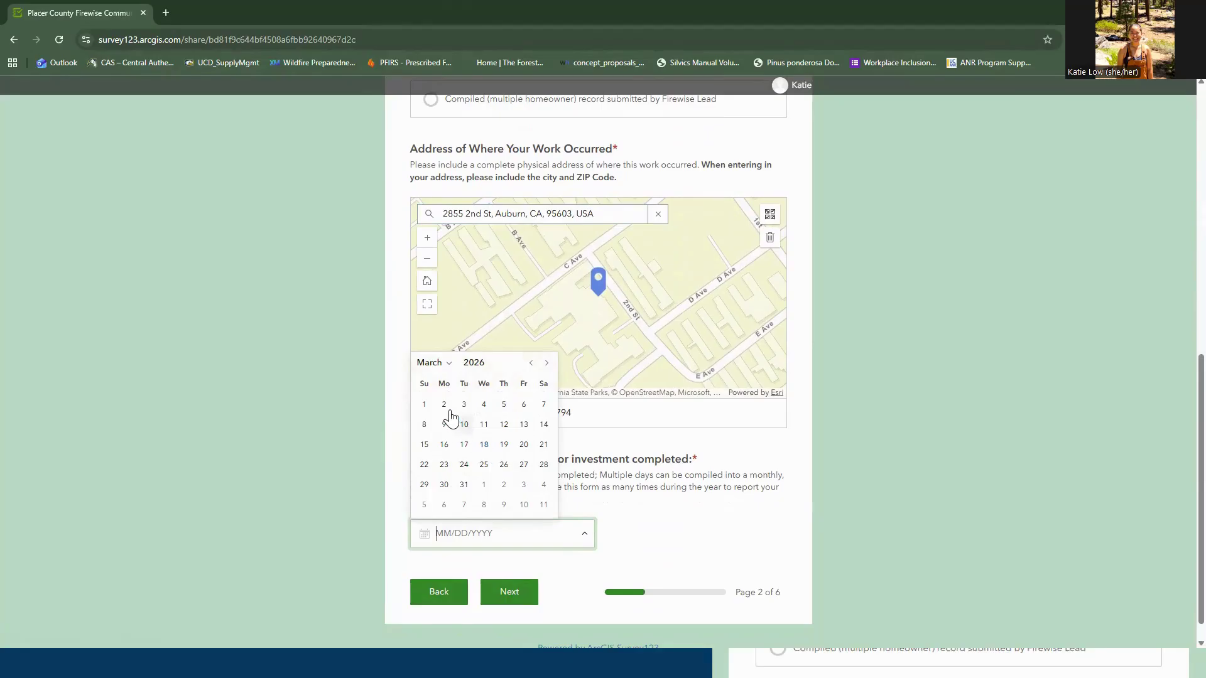
left_click(444, 406)
left_click(506, 601)
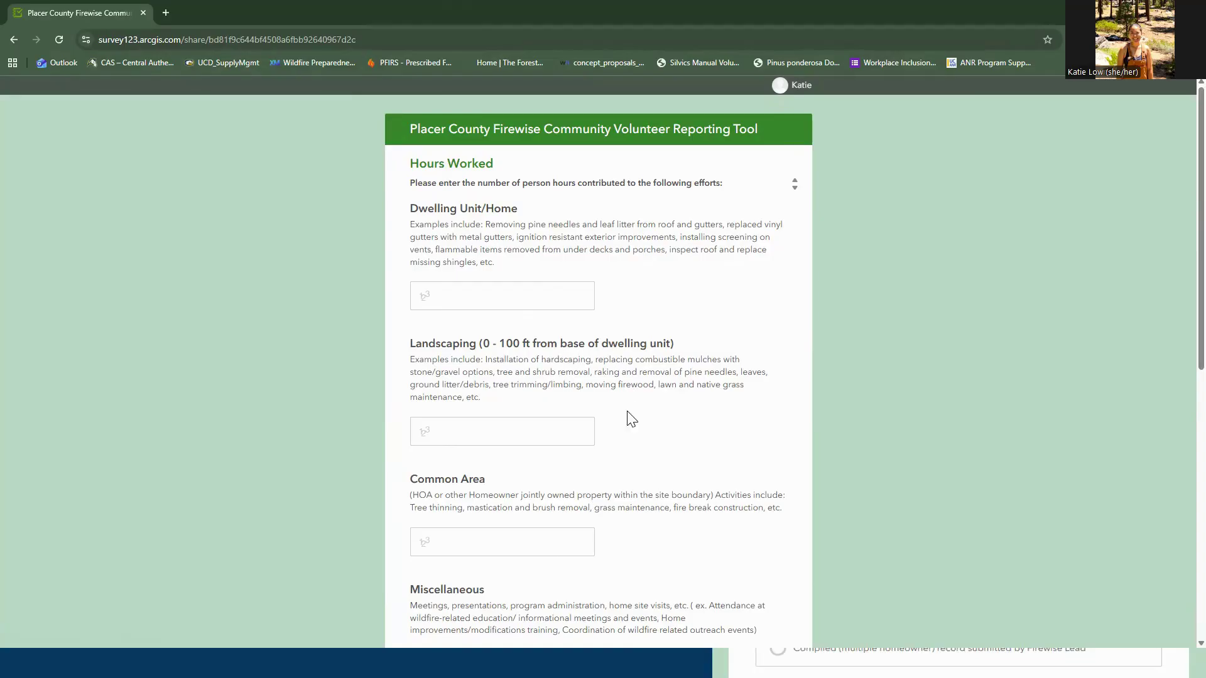
Leave all Hours Worked fields empty and advance to the Vegetation Removal page
scroll(608, 475, "down", 2)
scroll(499, 385, "down", 3)
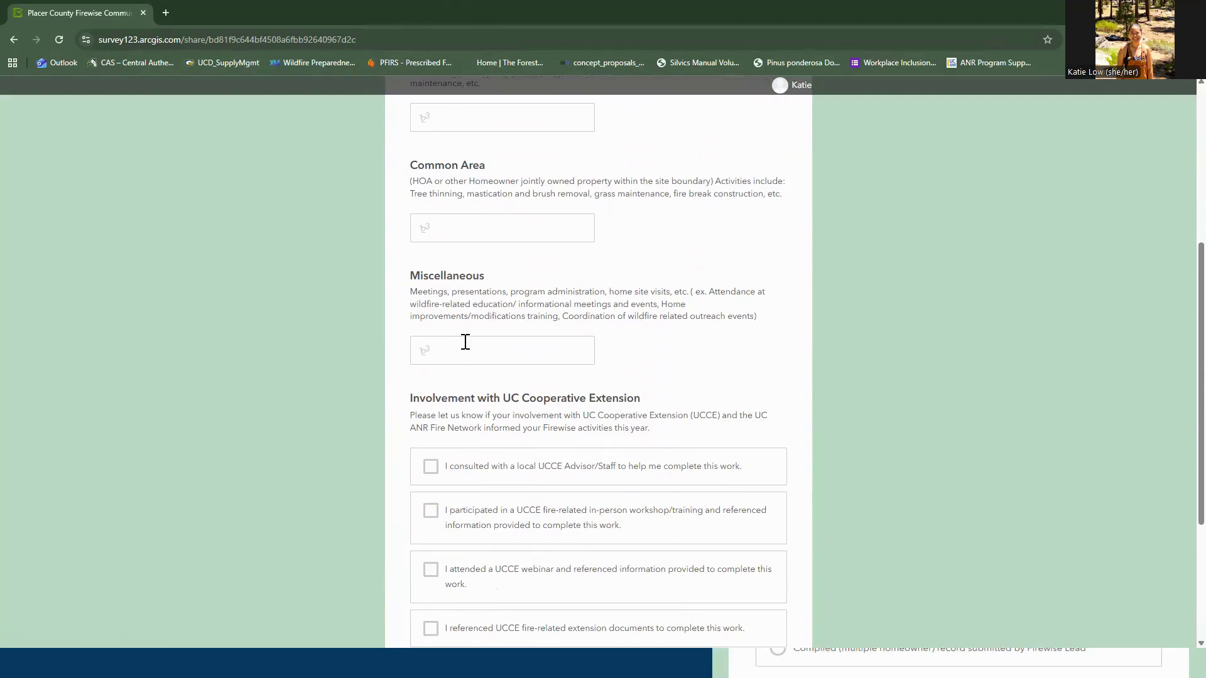
scroll(469, 347, "down", 2)
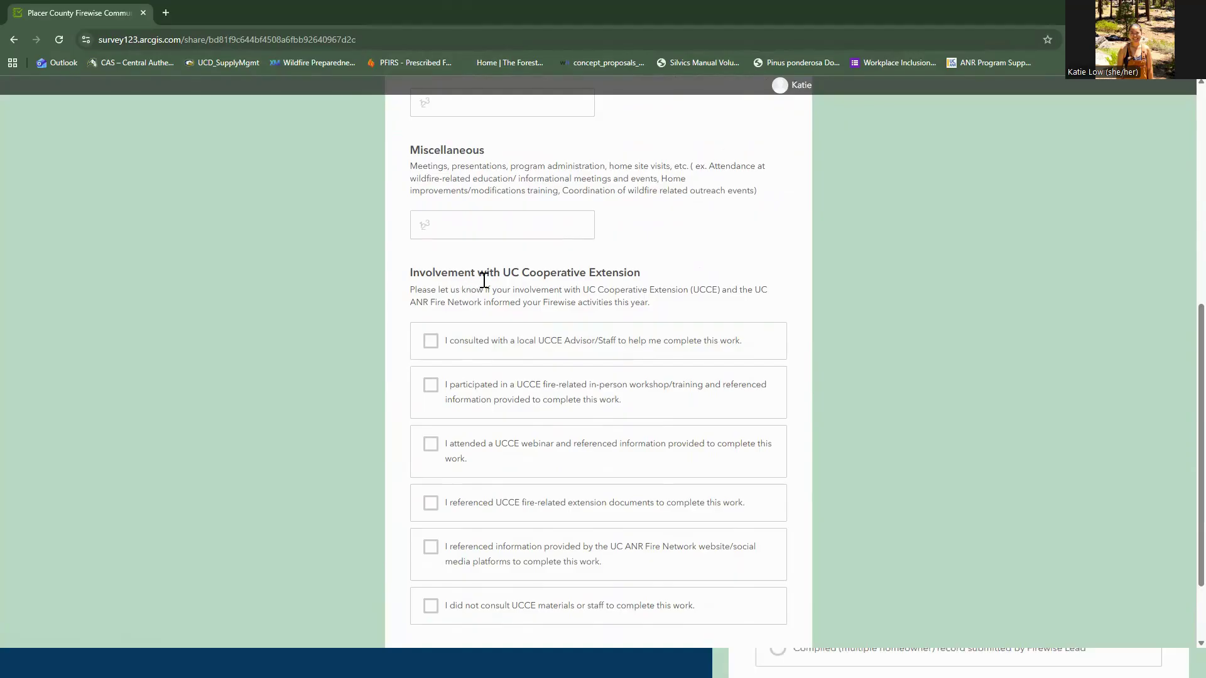
scroll(485, 279, "down", 1)
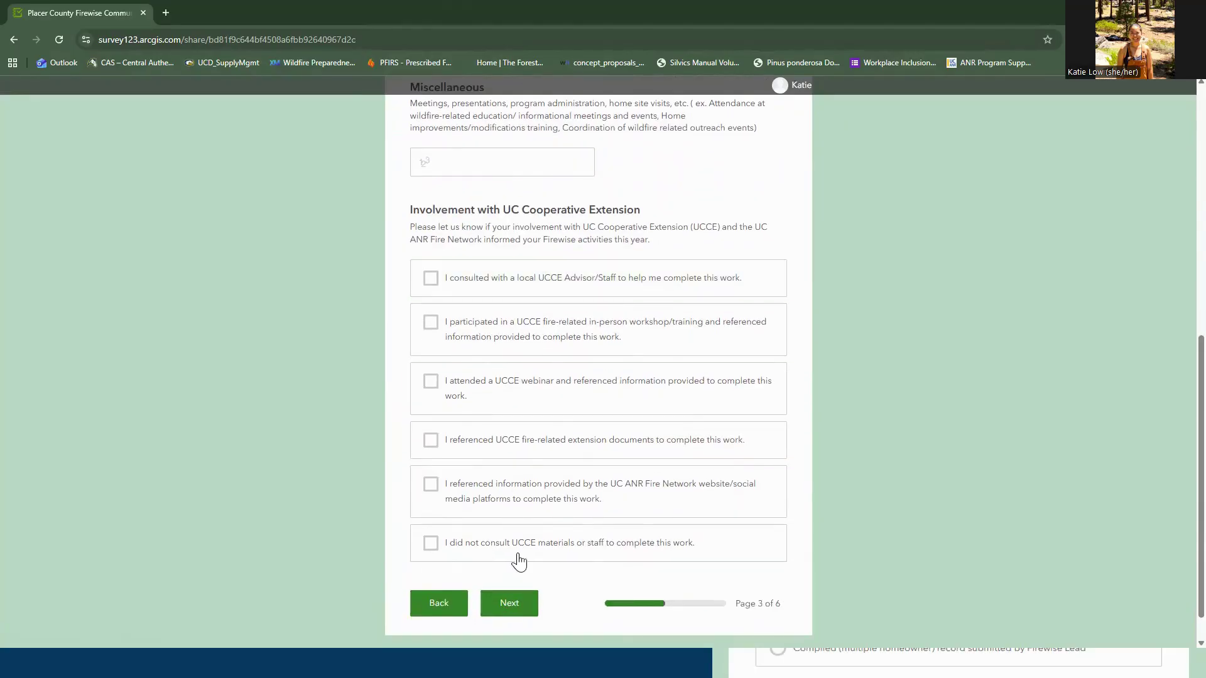
scroll(600, 321, "up", 6)
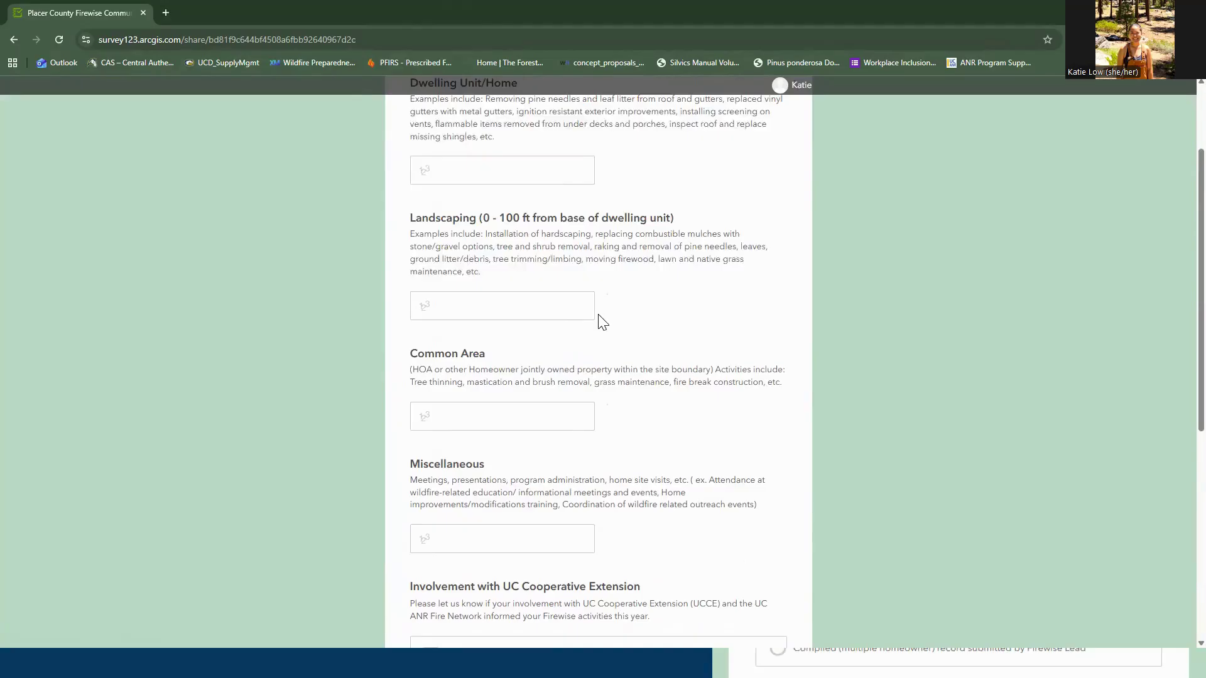
scroll(603, 323, "up", 2)
scroll(600, 322, "down", 9)
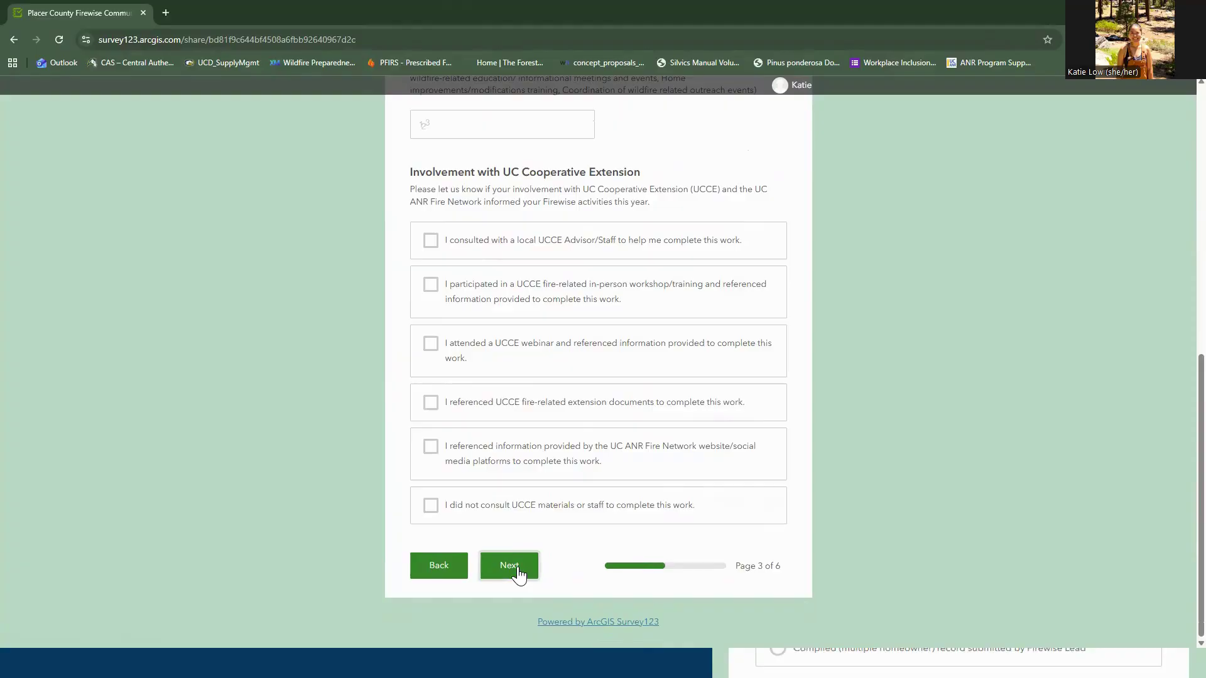
left_click(518, 568)
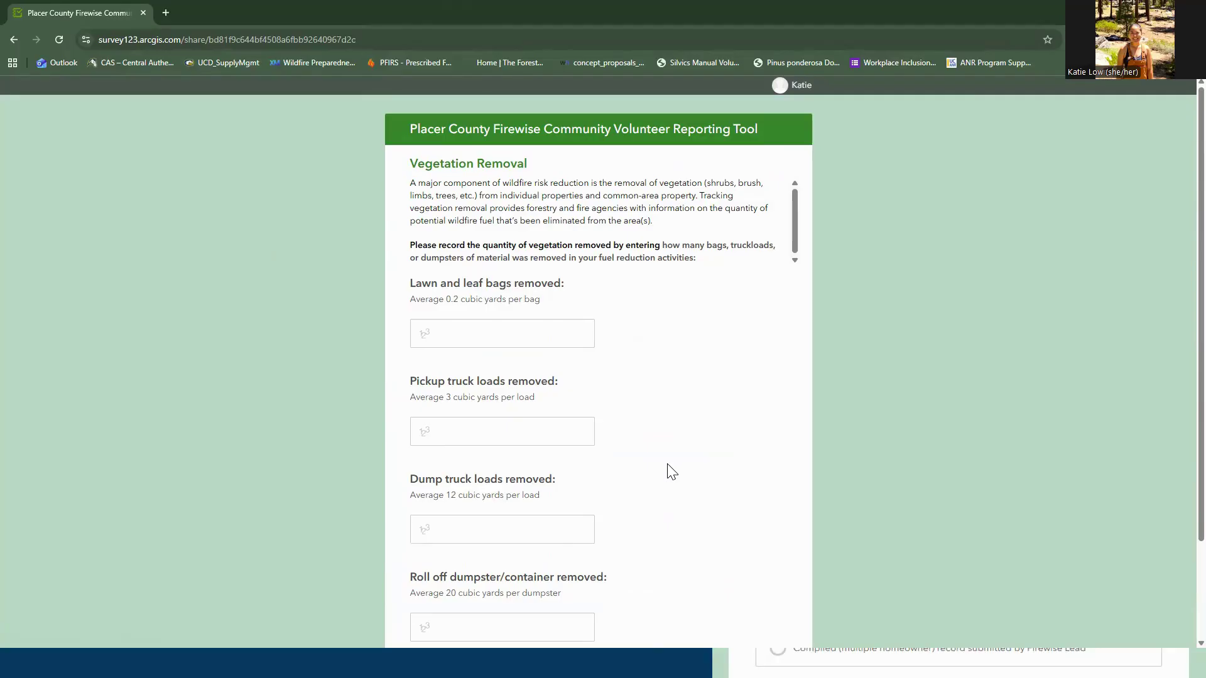
Leave the vegetation removal quantities blank and move to page 5 of 6
scroll(671, 471, "down", 2)
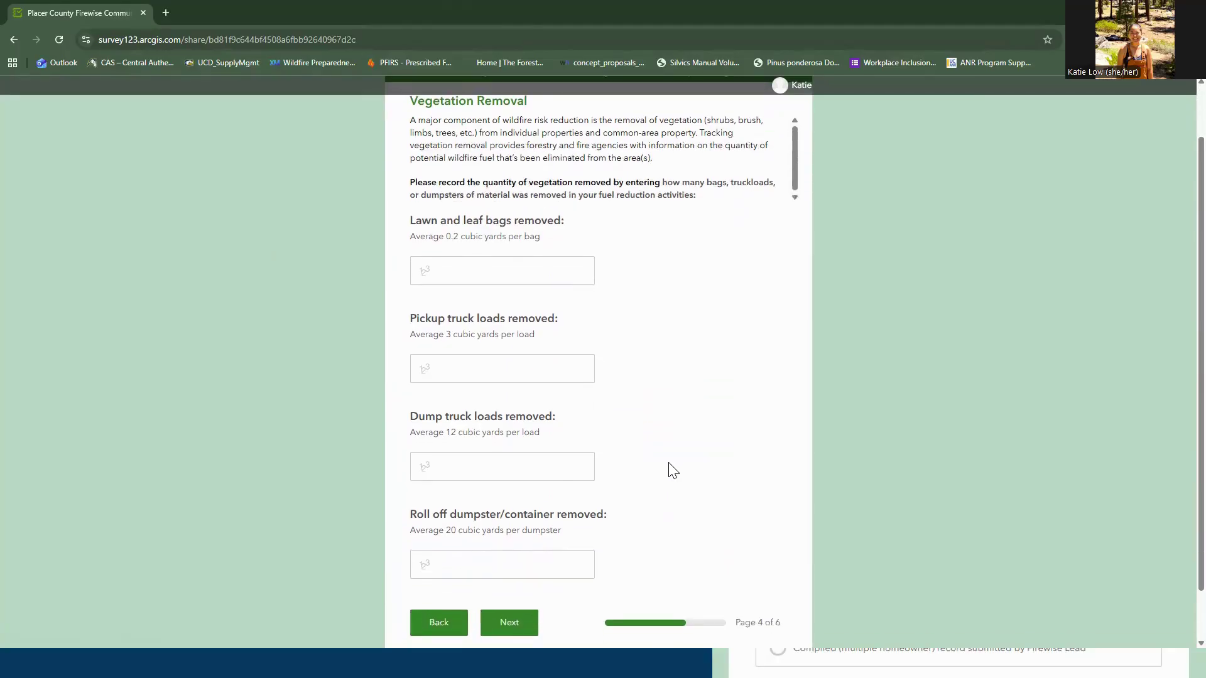
scroll(615, 355, "up", 2)
scroll(627, 340, "down", 2)
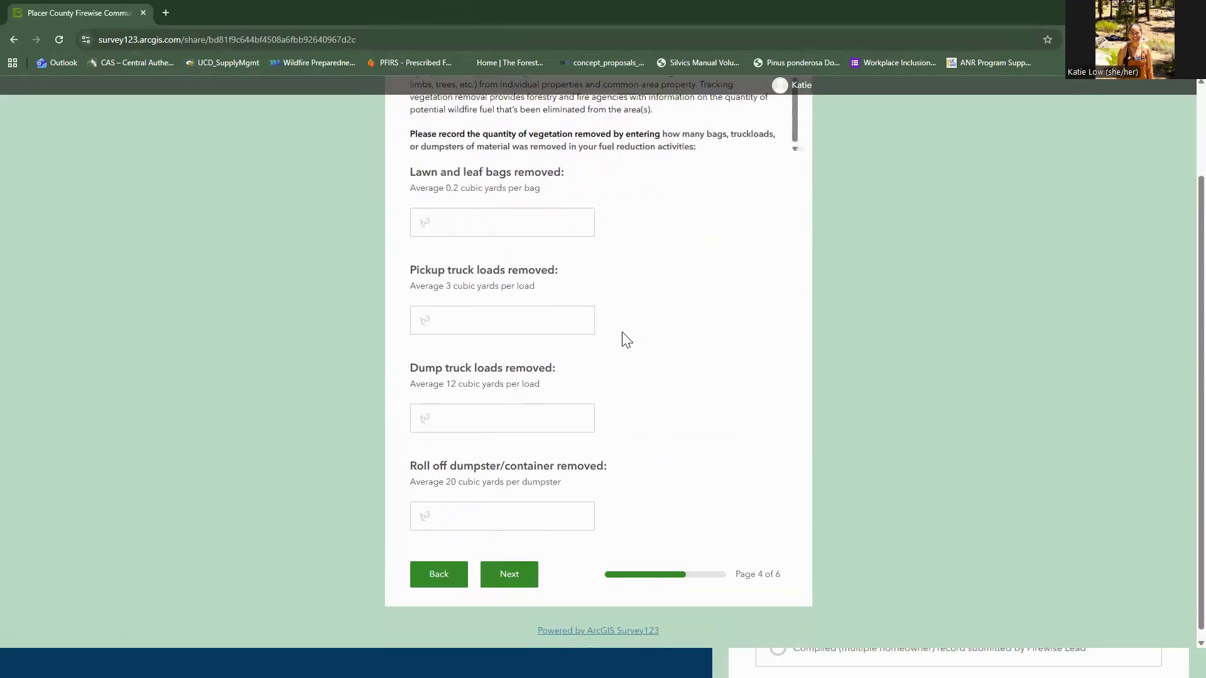
left_click(515, 572)
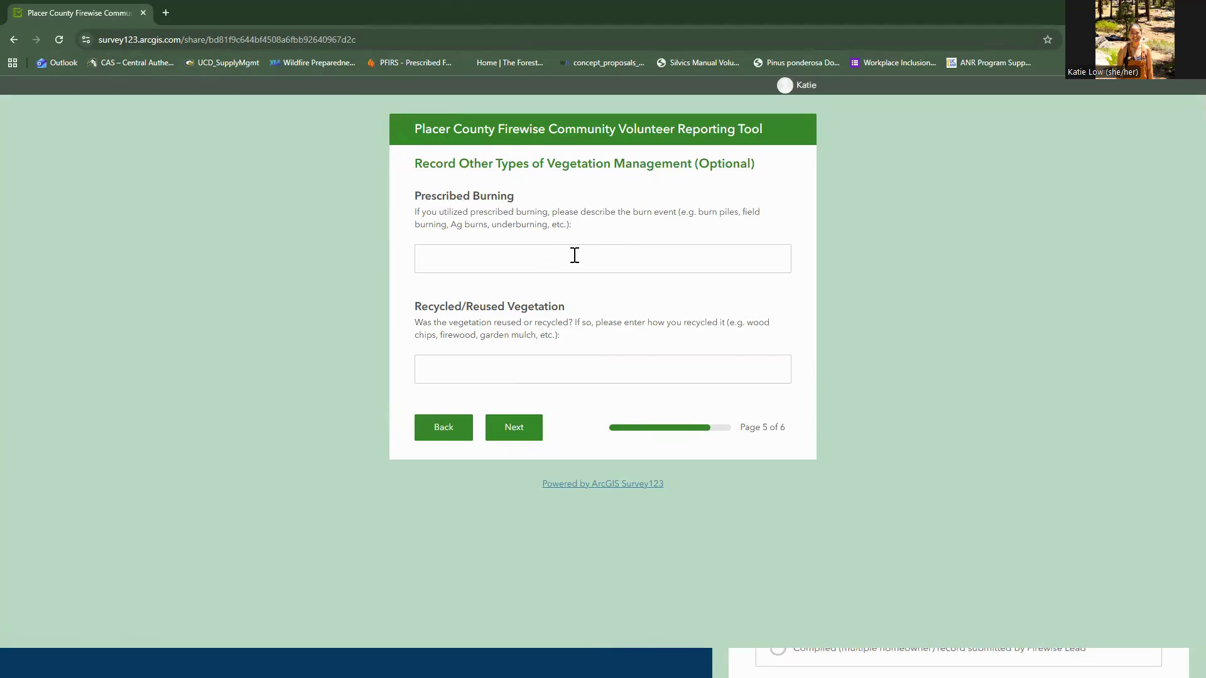
Skip Prescribed Burning and Recycled/Reused Vegetation and continue to Money Spent
left_click(518, 431)
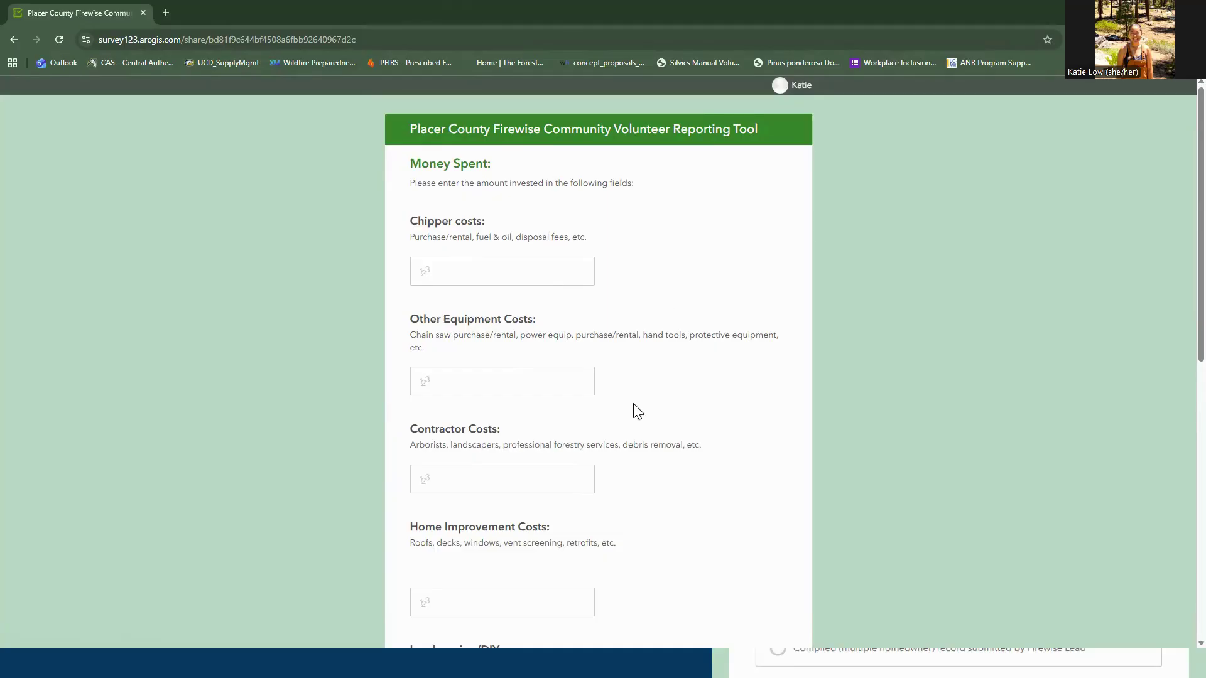
Submit the survey with Money Spent left blank, then return to the slideshow with Alt+Tab
scroll(637, 412, "down", 1)
scroll(637, 412, "down", 5)
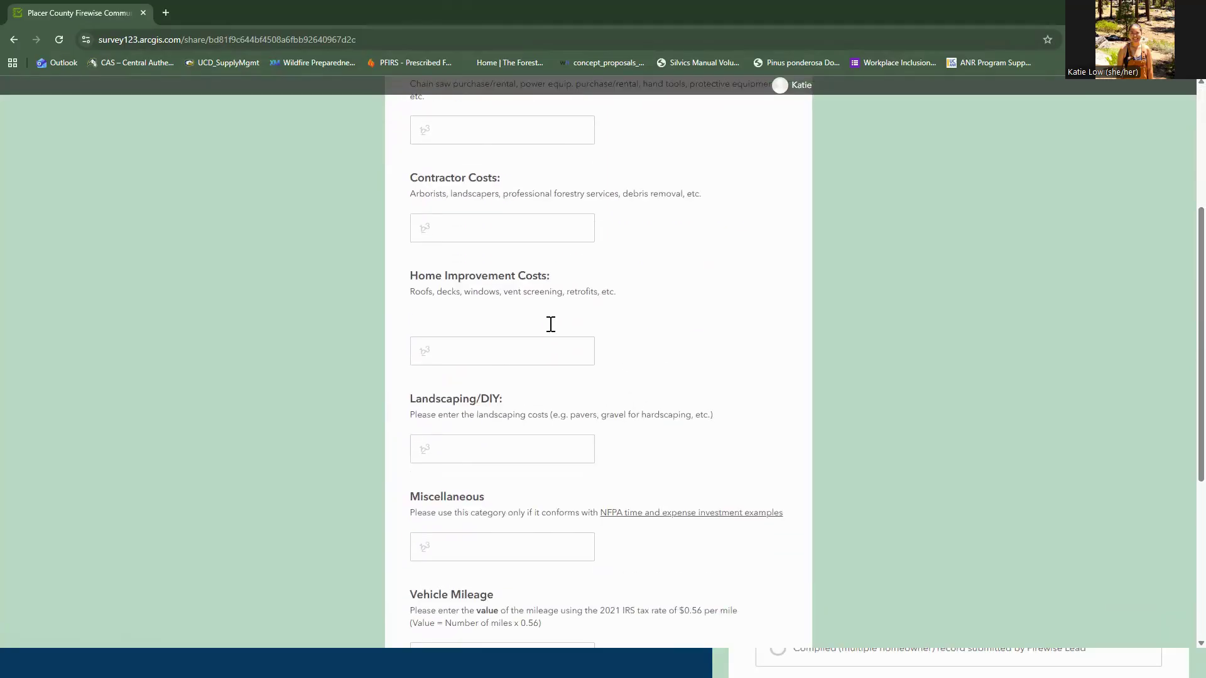
scroll(551, 324, "down", 2)
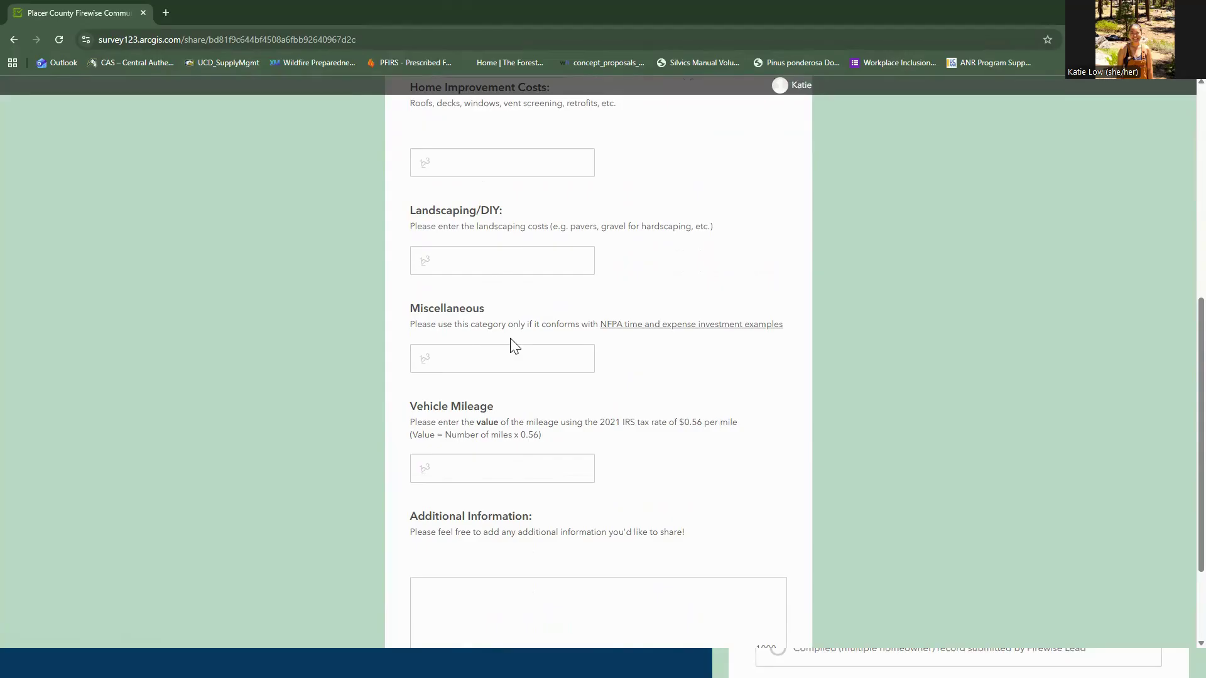
scroll(515, 346, "down", 2)
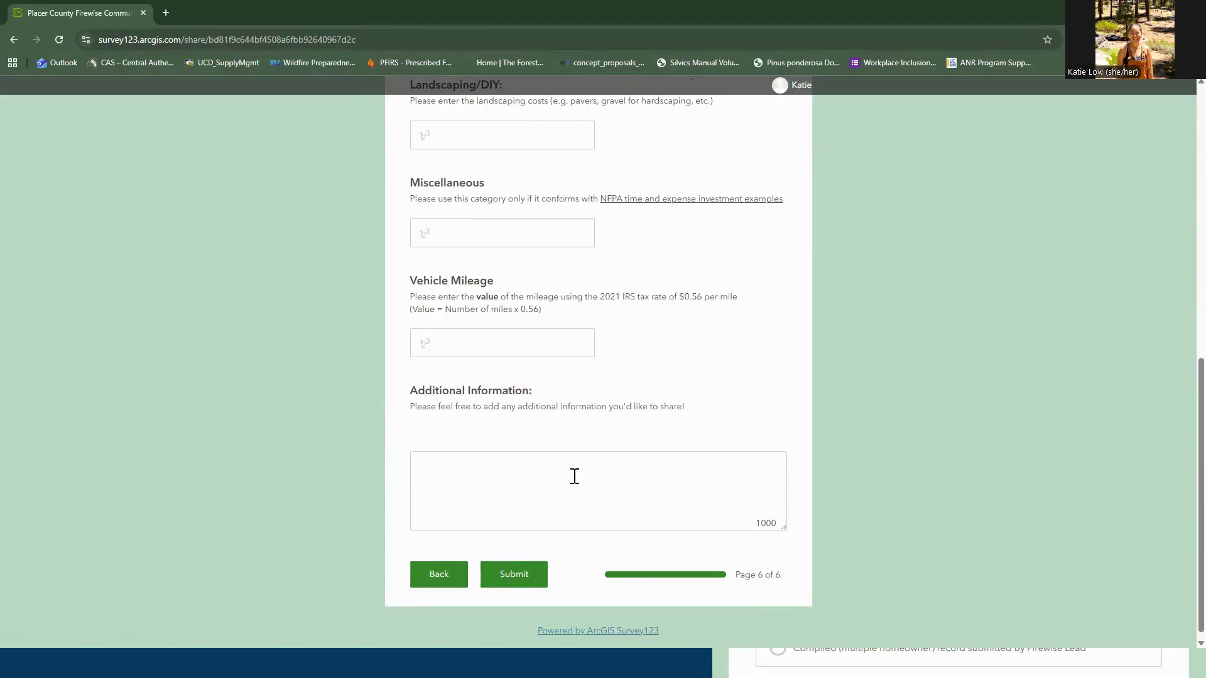
left_click(524, 575)
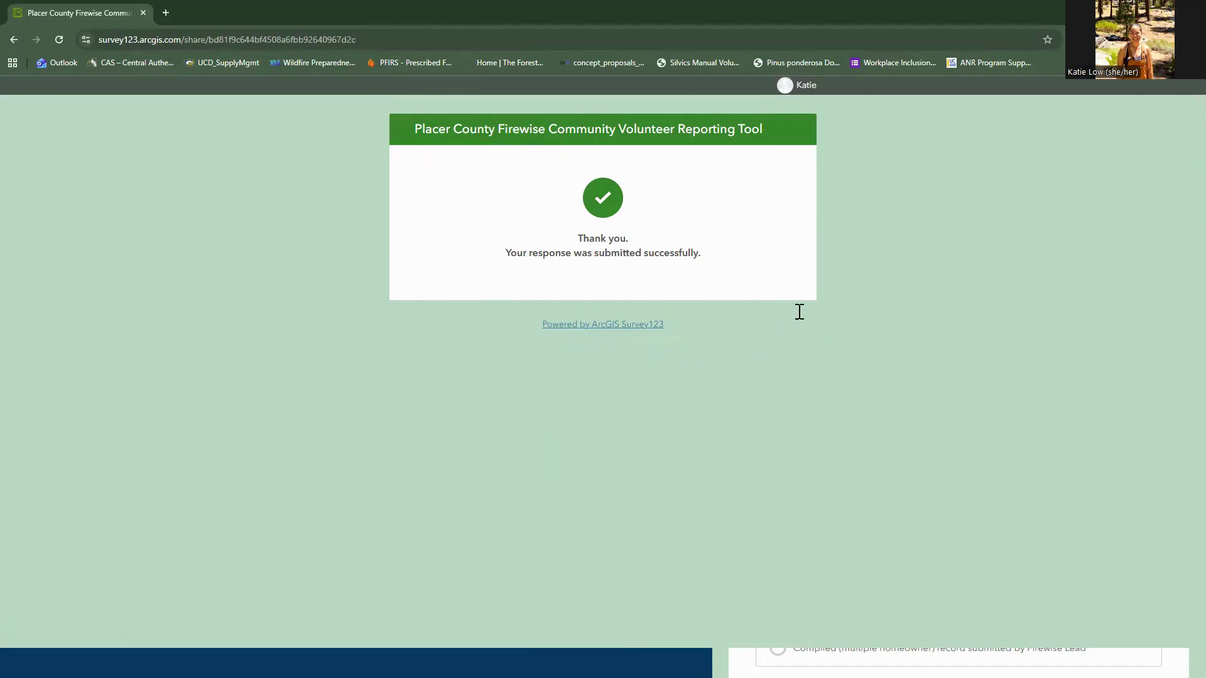
key("alt+Tab")
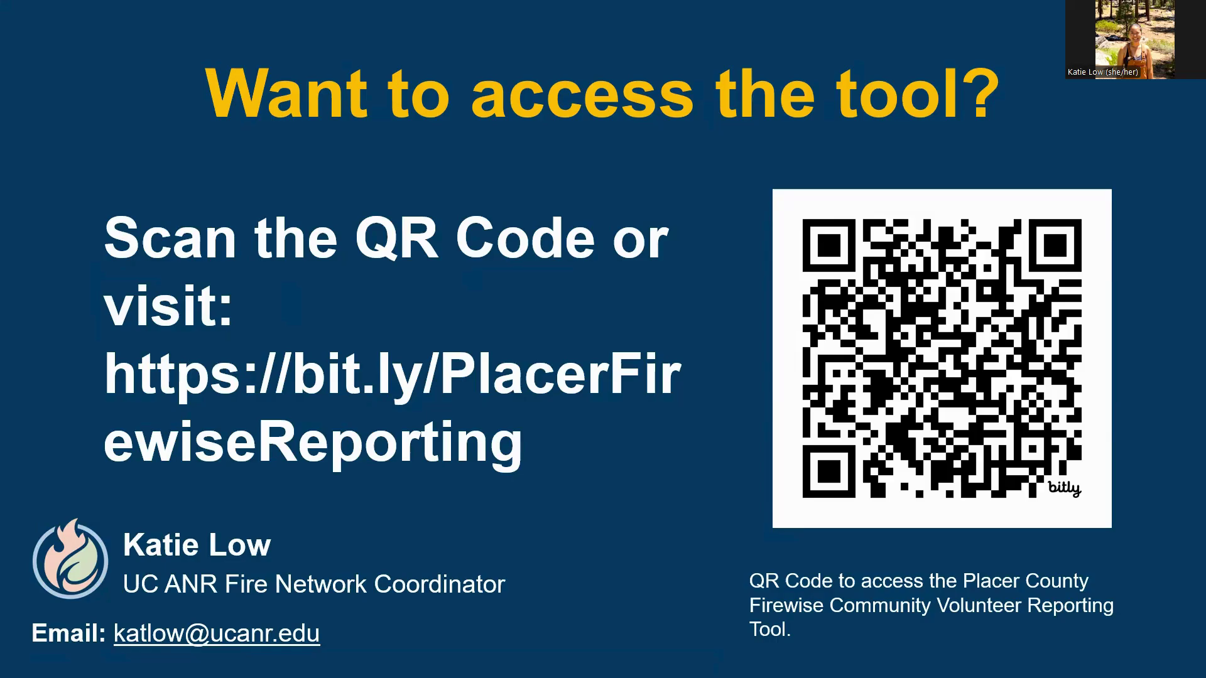